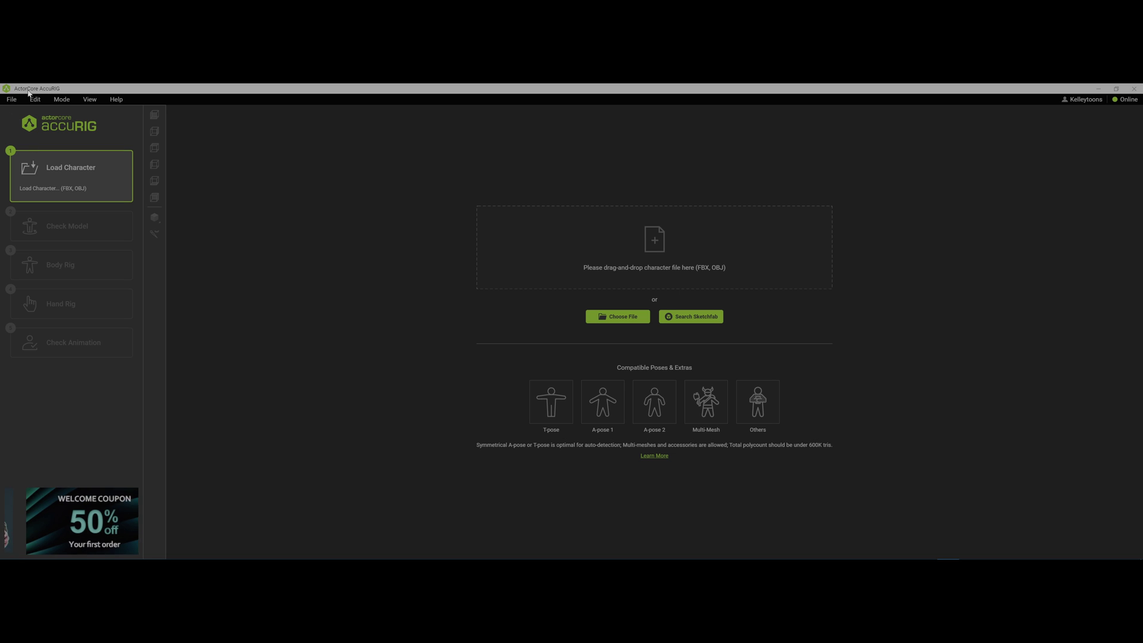
# Import Groot.fbx from the Exports folder into AccuRig's Check Model step
pyautogui.click(62, 99)
pyautogui.click(425, 270)
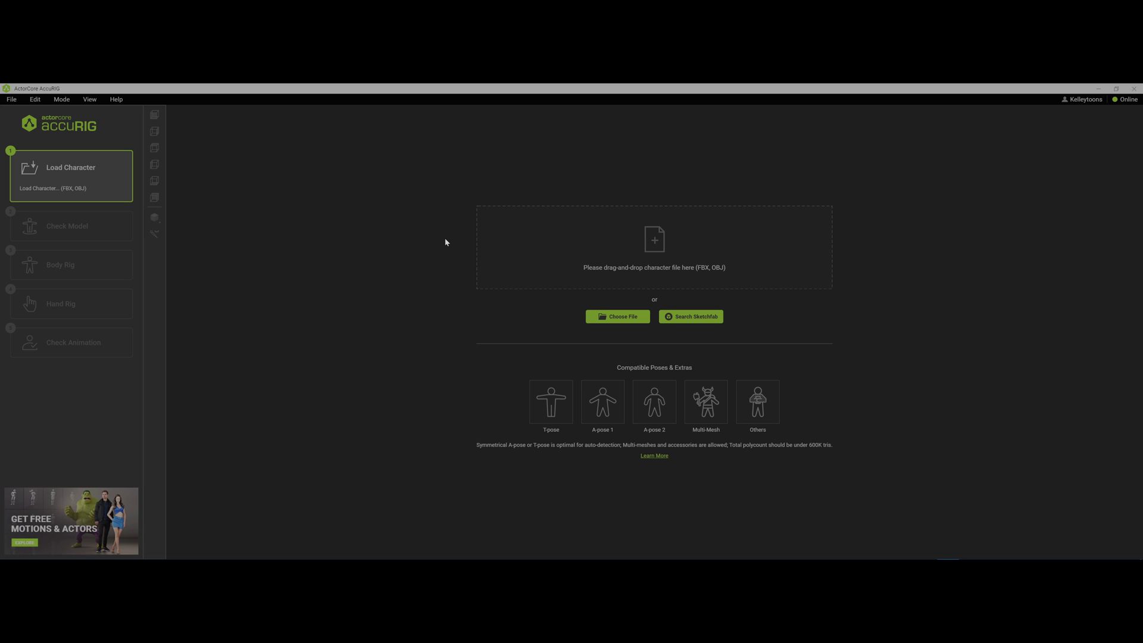
pyautogui.click(659, 250)
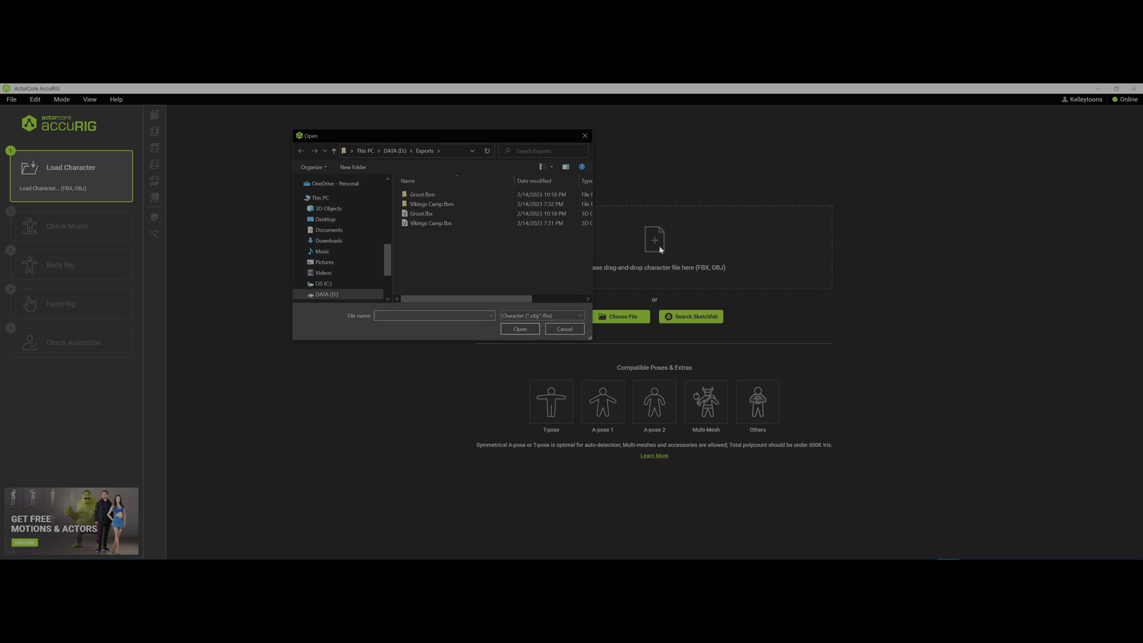
pyautogui.click(420, 215)
pyautogui.doubleClick(420, 216)
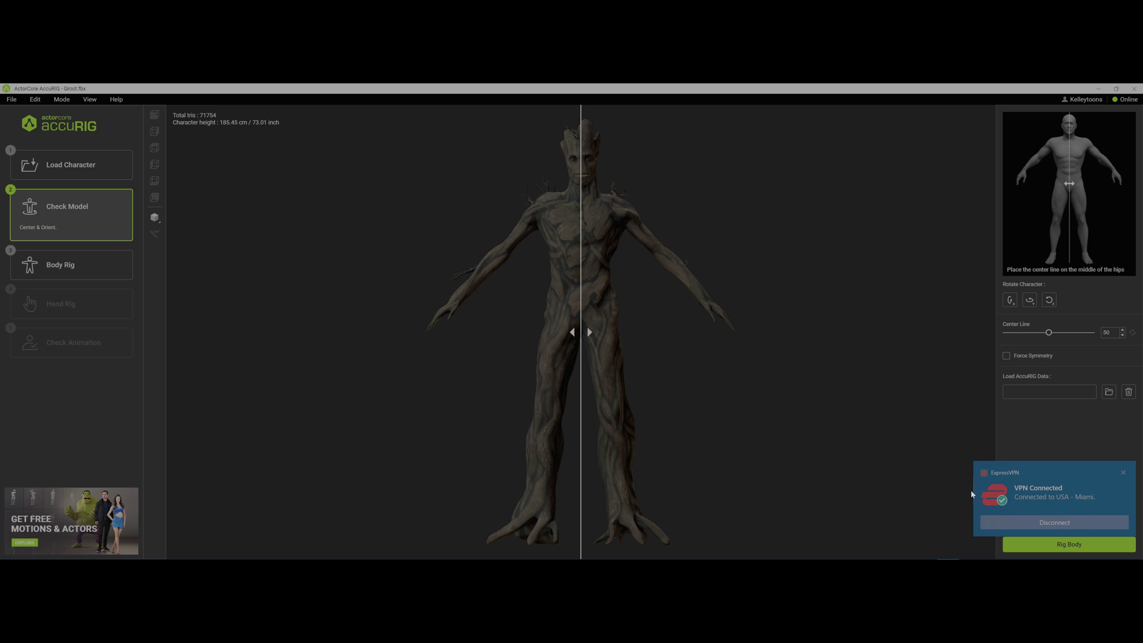
# Auto-rig Groot's body joints and dismiss the VPN notification
pyautogui.click(1053, 550)
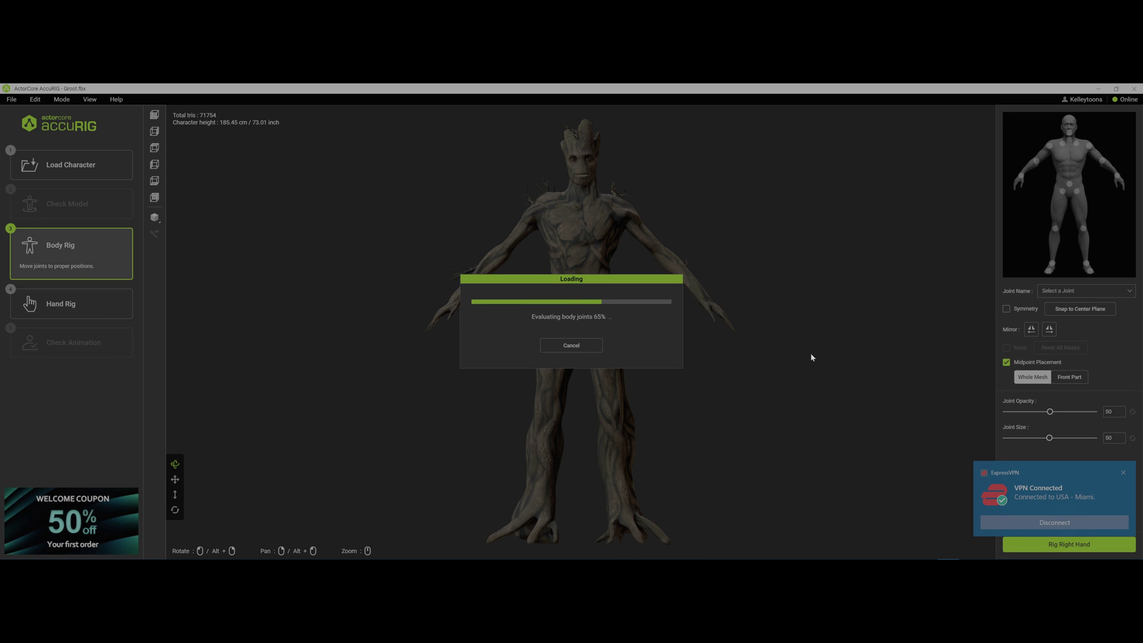
pyautogui.click(1124, 473)
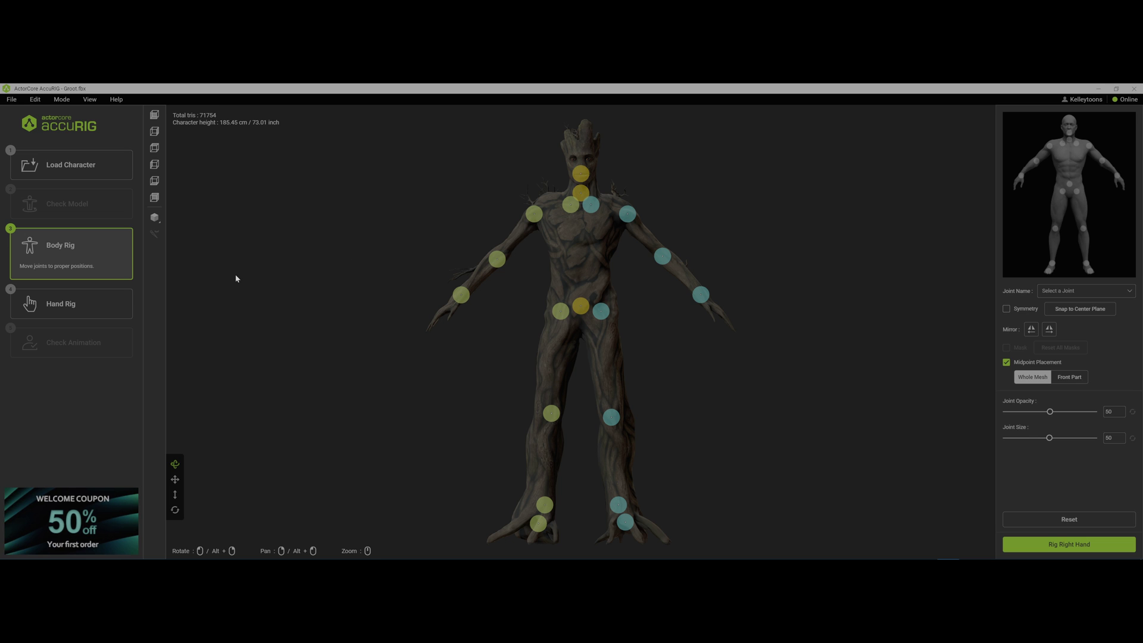
# Generate Groot's hand rig with 5 fingers per hand
pyautogui.click(73, 310)
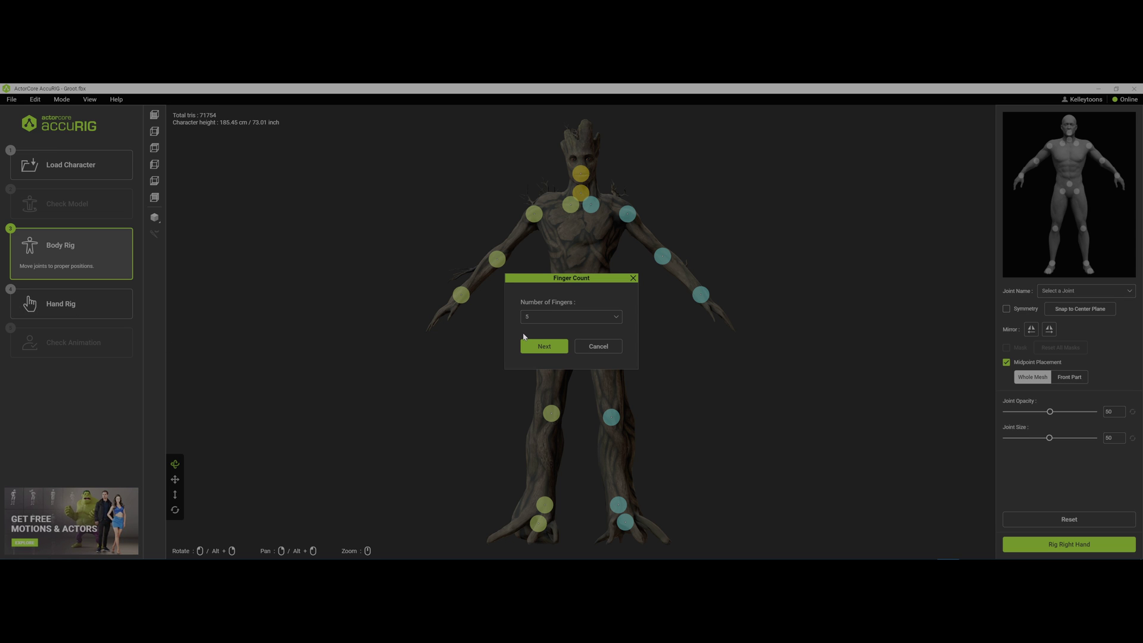
pyautogui.click(544, 346)
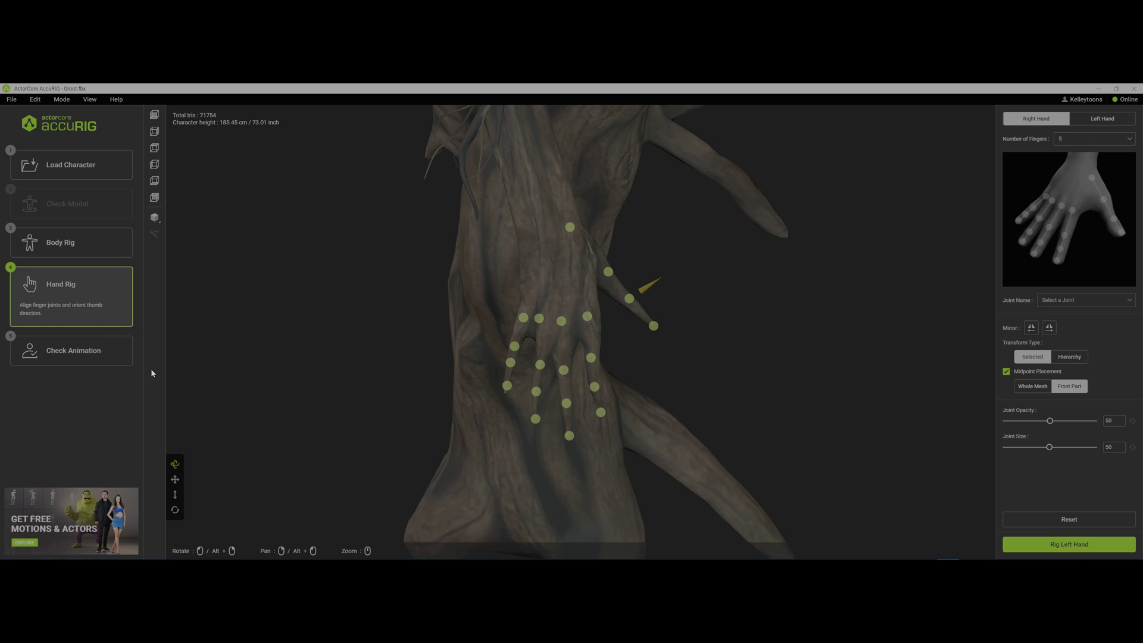
# Calculate skin weights and advance to the Check Animation preview
pyautogui.click(74, 356)
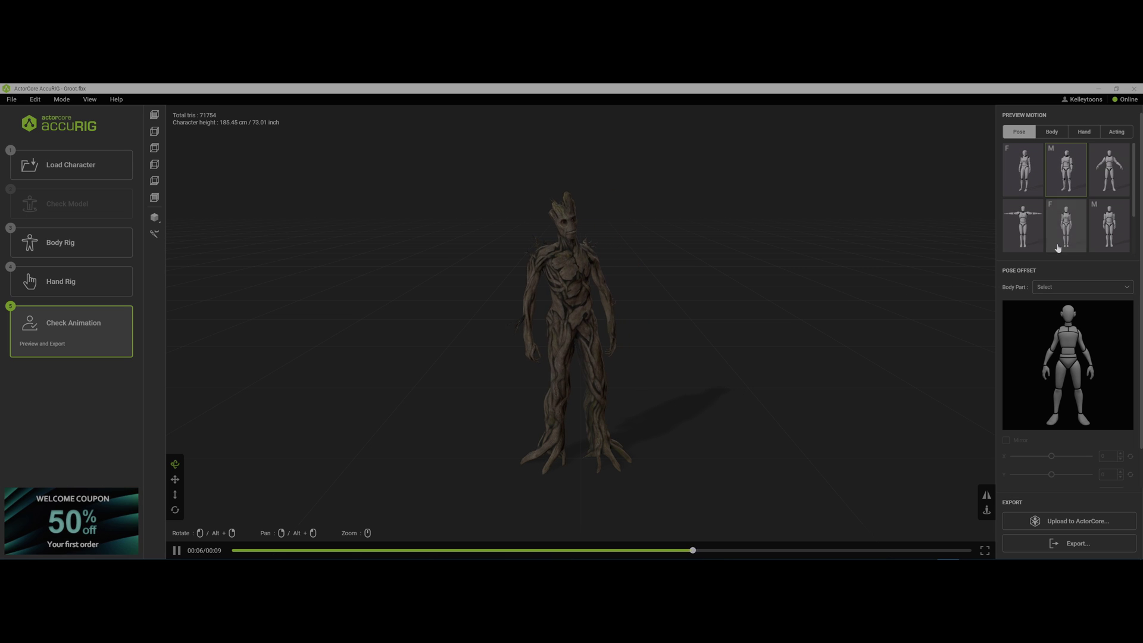
# Show Groot in the A-pose, then play two Acting preview motions
pyautogui.click(1107, 181)
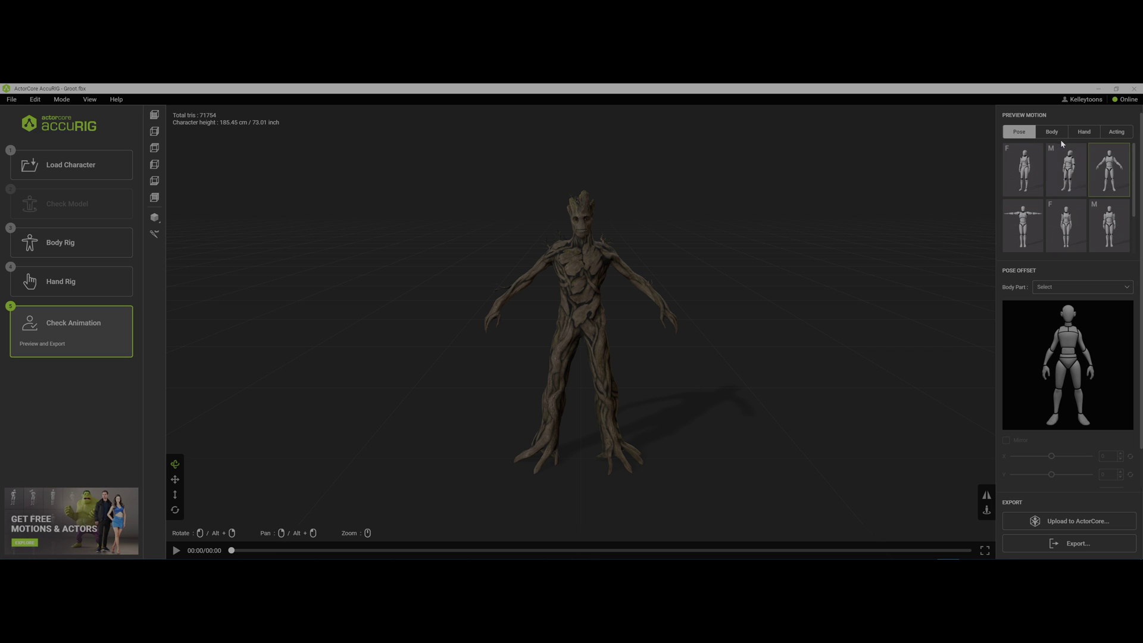
pyautogui.click(1115, 133)
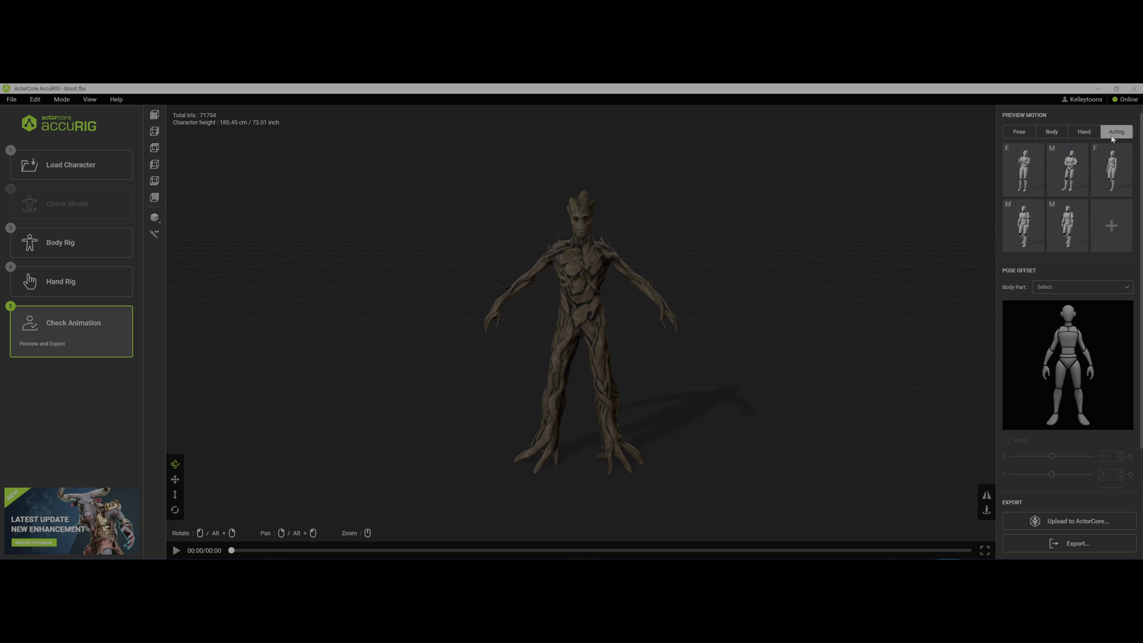
pyautogui.click(1060, 173)
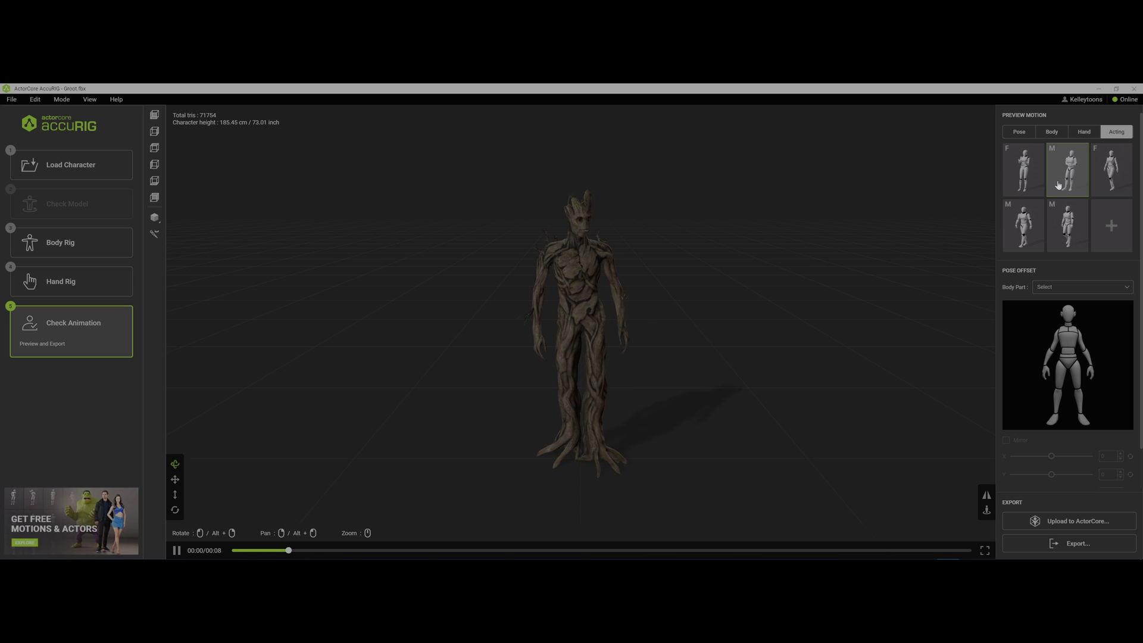
pyautogui.click(1025, 227)
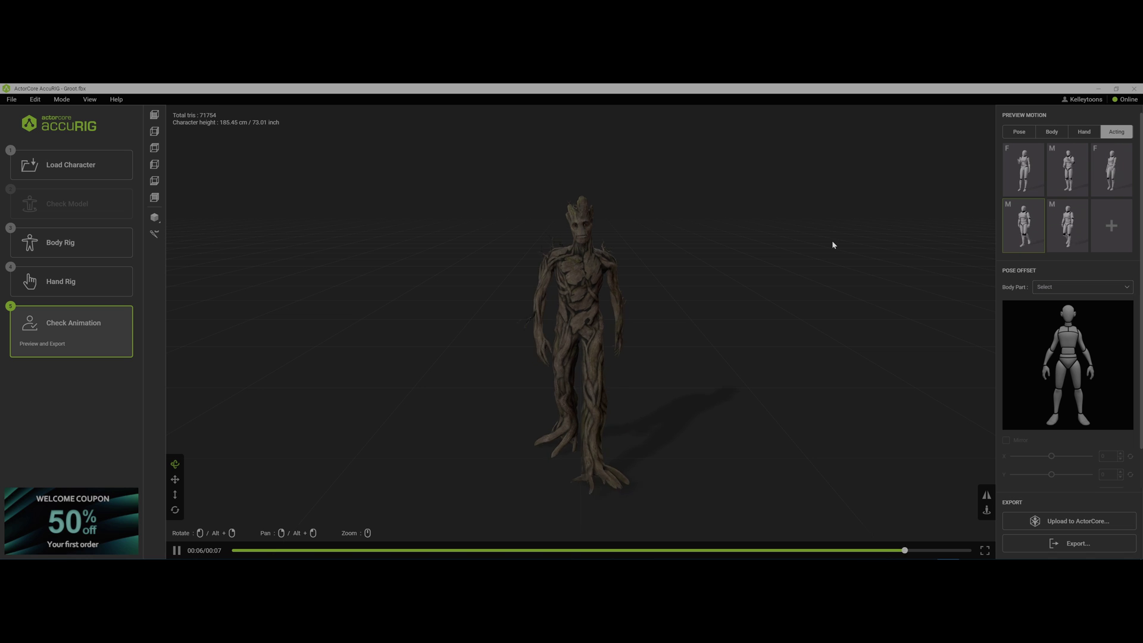
# Play the crouching and second Body motions on Groot, then show the Hand presets
pyautogui.click(1053, 139)
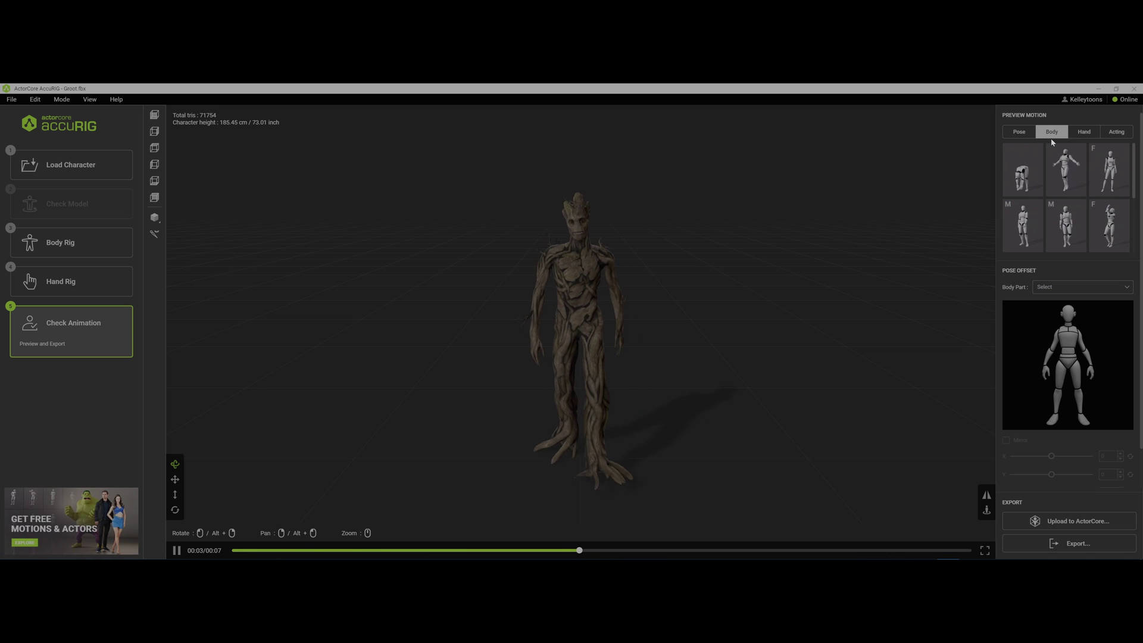
pyautogui.click(1033, 168)
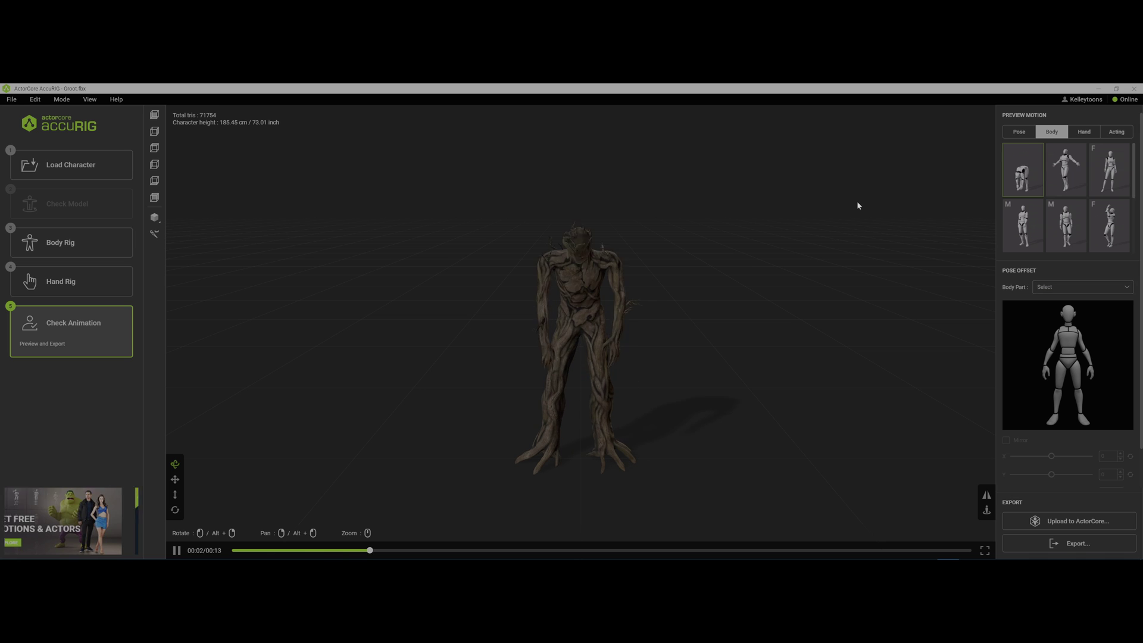
pyautogui.click(1071, 176)
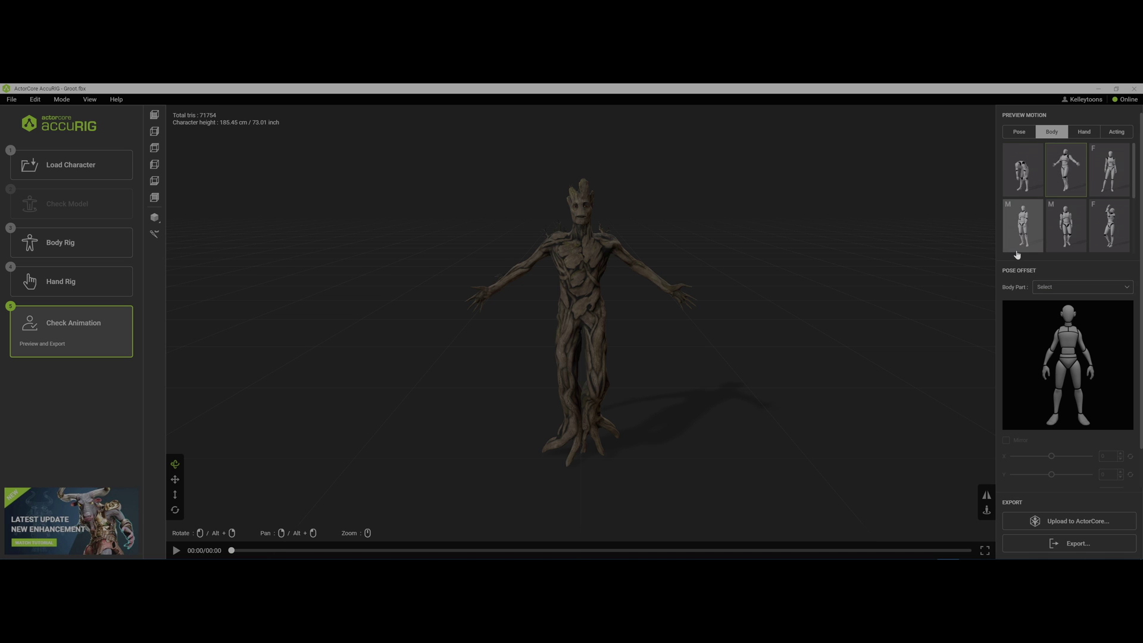
pyautogui.click(1084, 135)
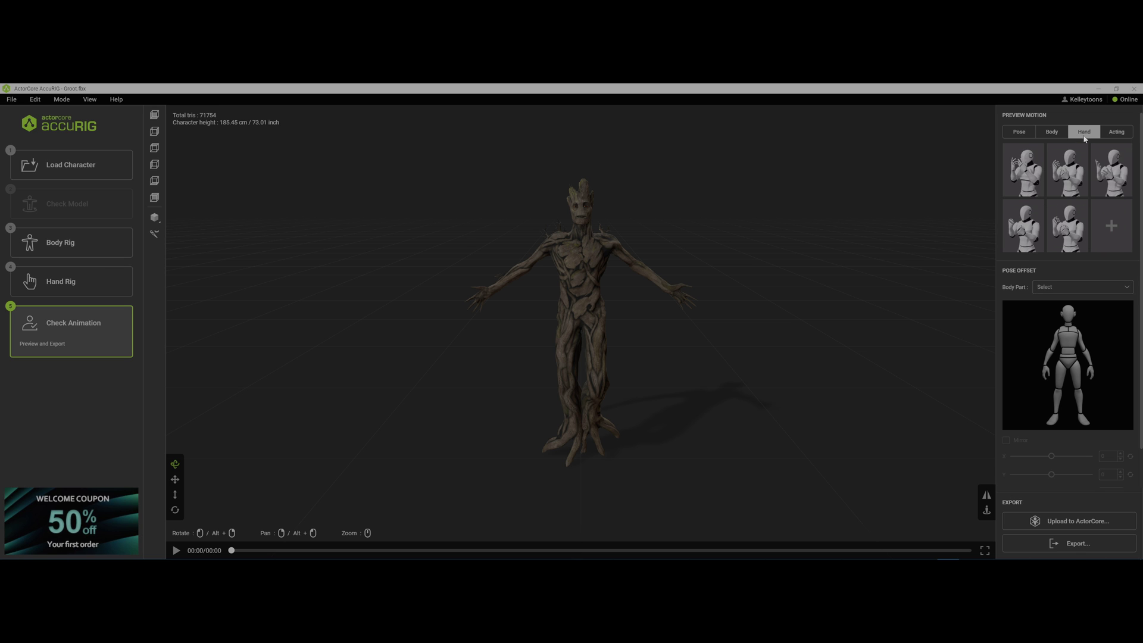
# Play the first, third and fourth Hand motions, inspecting the fingers from the side
pyautogui.click(1024, 178)
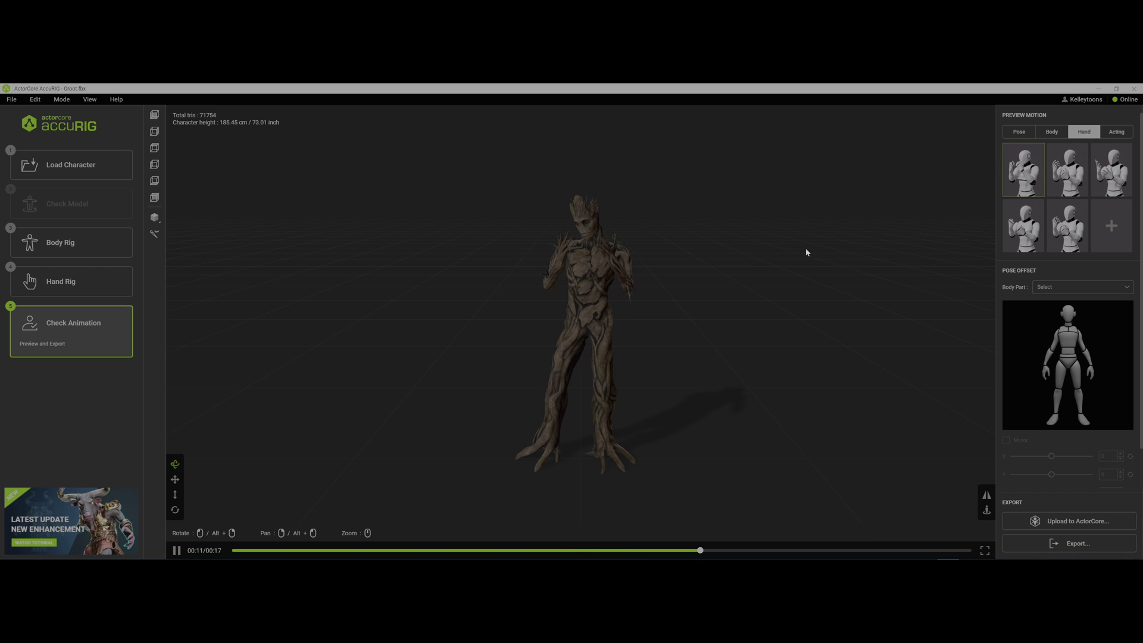
pyautogui.click(1113, 174)
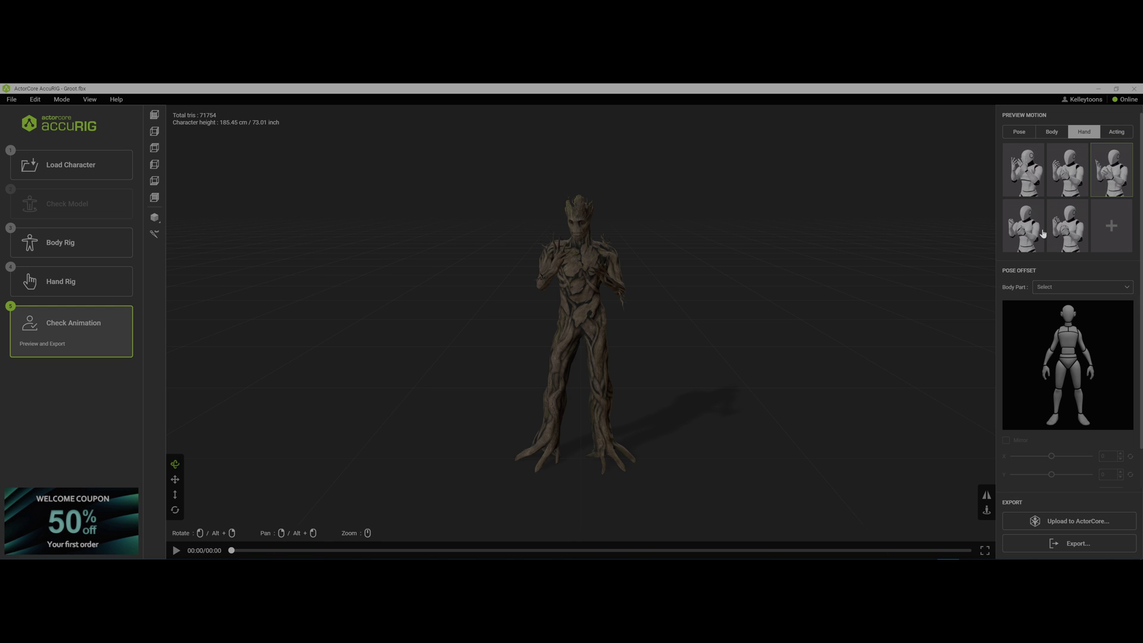
pyautogui.click(1026, 240)
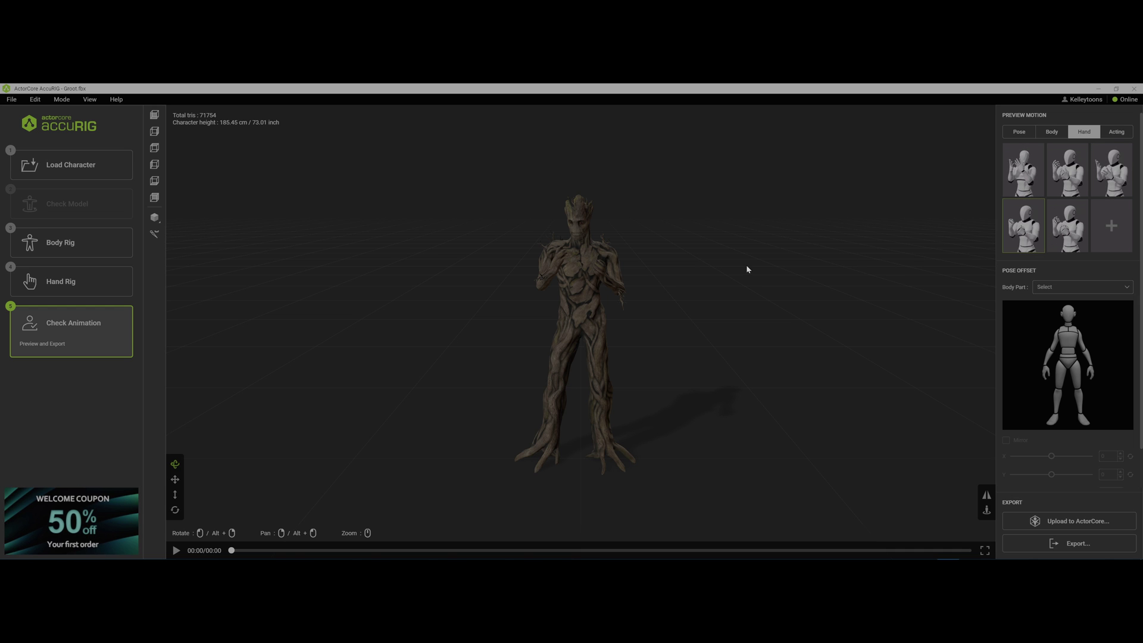
pyautogui.scroll(2, 717, 271)
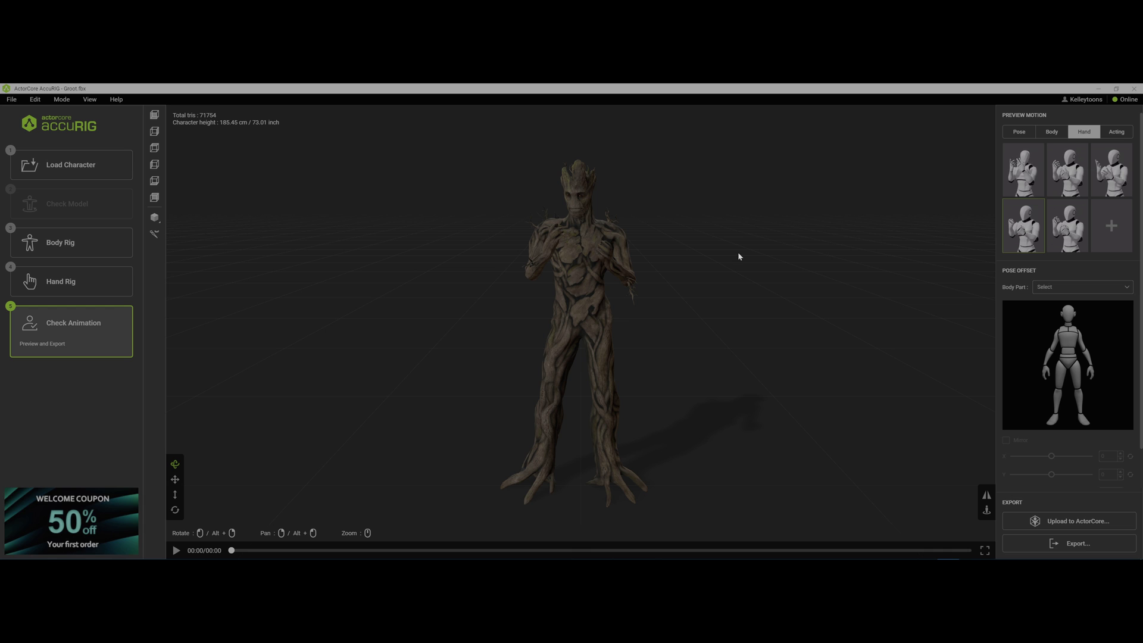
pyautogui.scroll(-2, 715, 262)
pyautogui.moveTo(727, 259); pyautogui.dragTo(807, 240)
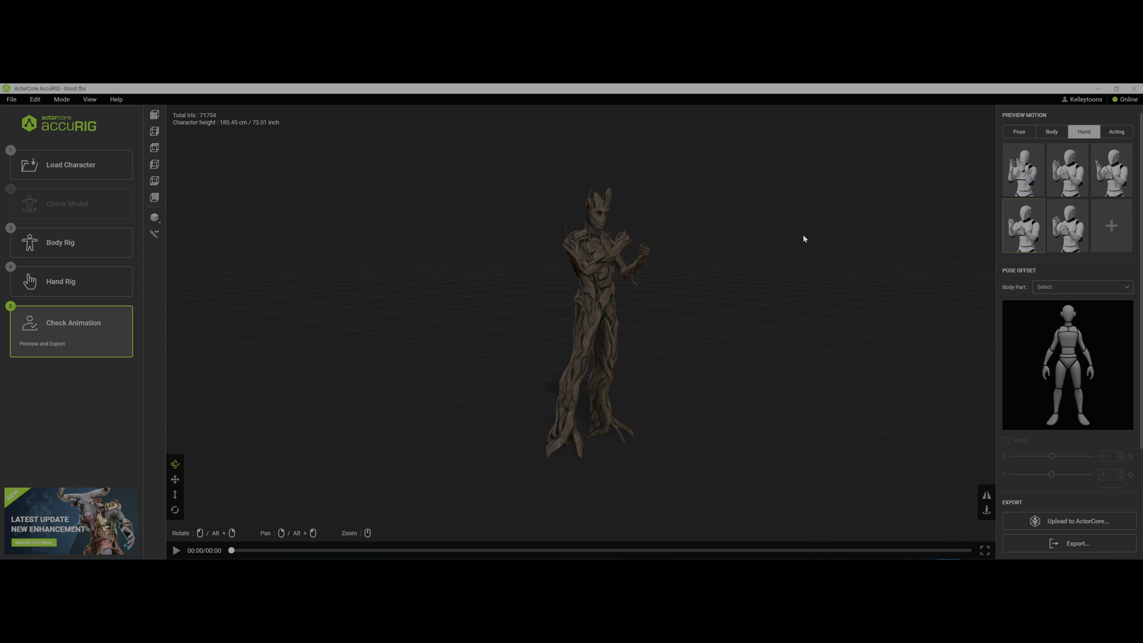
pyautogui.click(1024, 173)
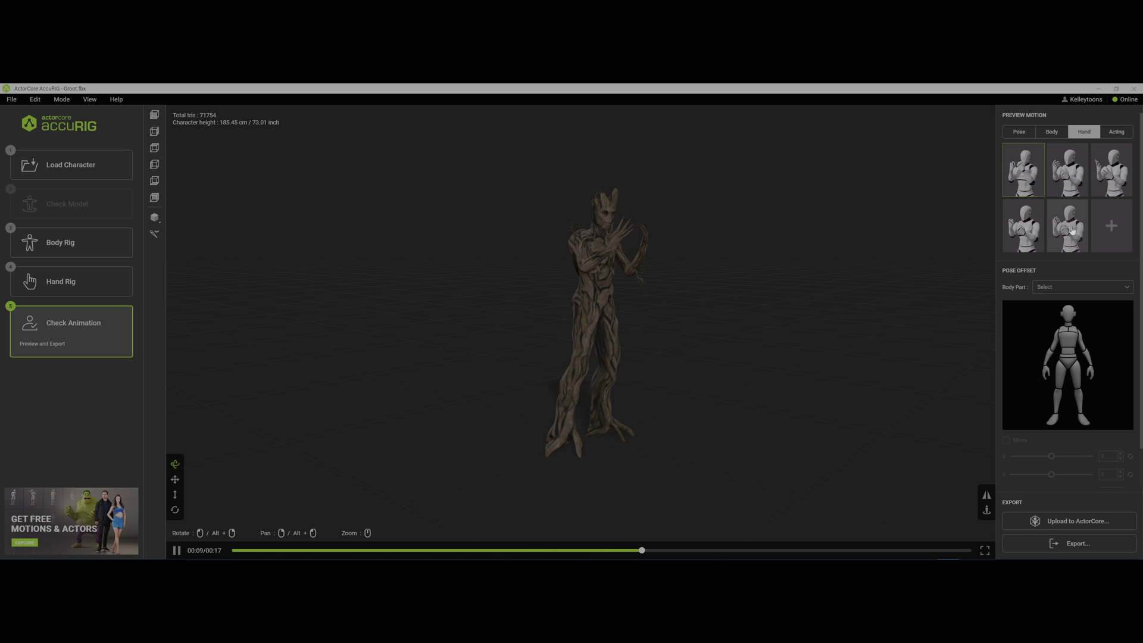
# Play the fourth Hand motion with Groot facing front, then list the Pose presets
pyautogui.click(1032, 224)
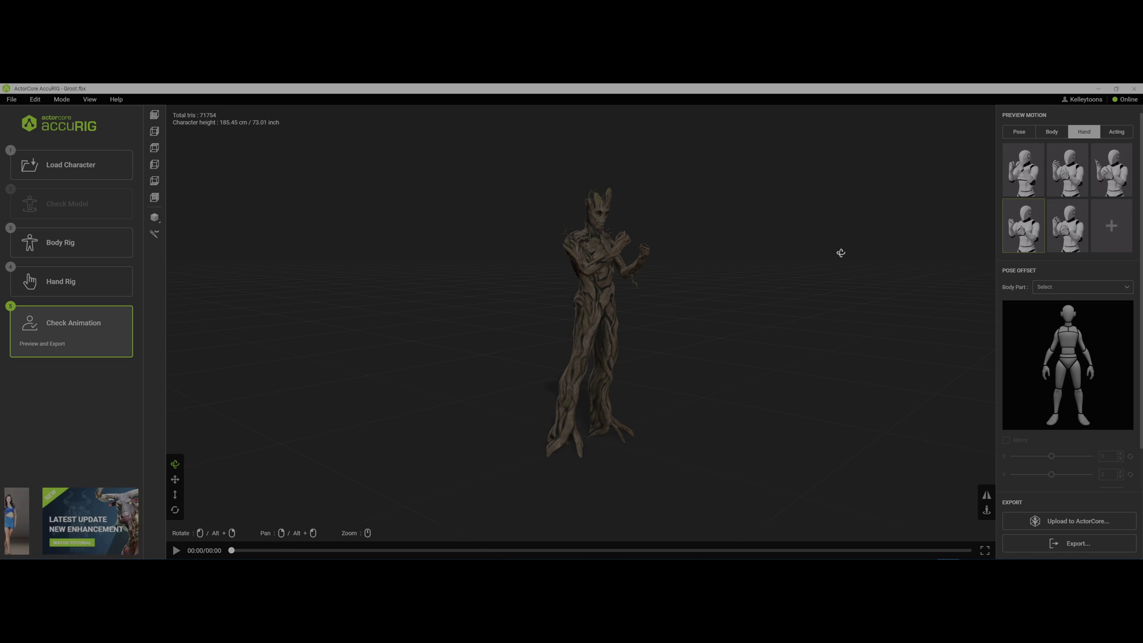
pyautogui.moveTo(840, 250); pyautogui.dragTo(780, 248)
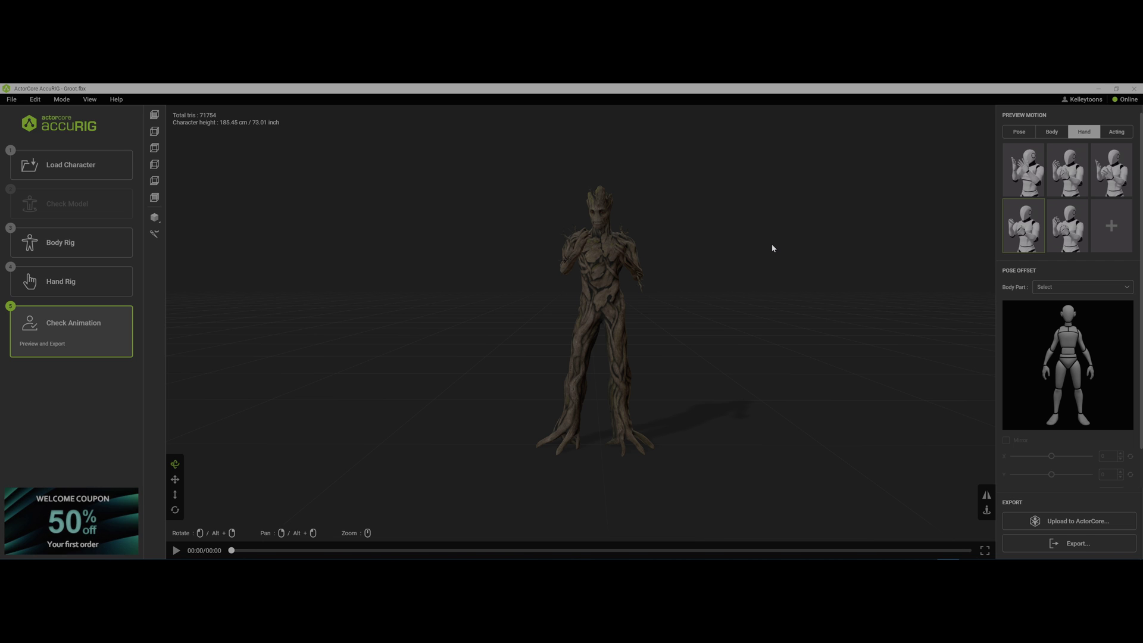
pyautogui.click(1024, 139)
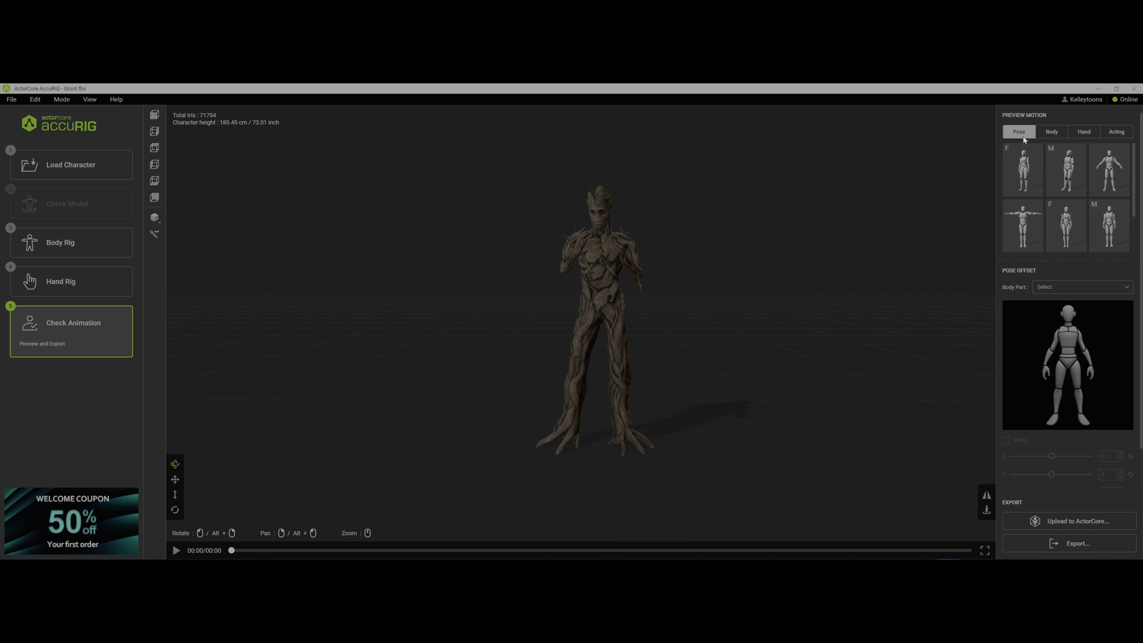
# Play the first Pose motion on Groot, dismiss the mail notification, and switch to OBS
pyautogui.click(1026, 166)
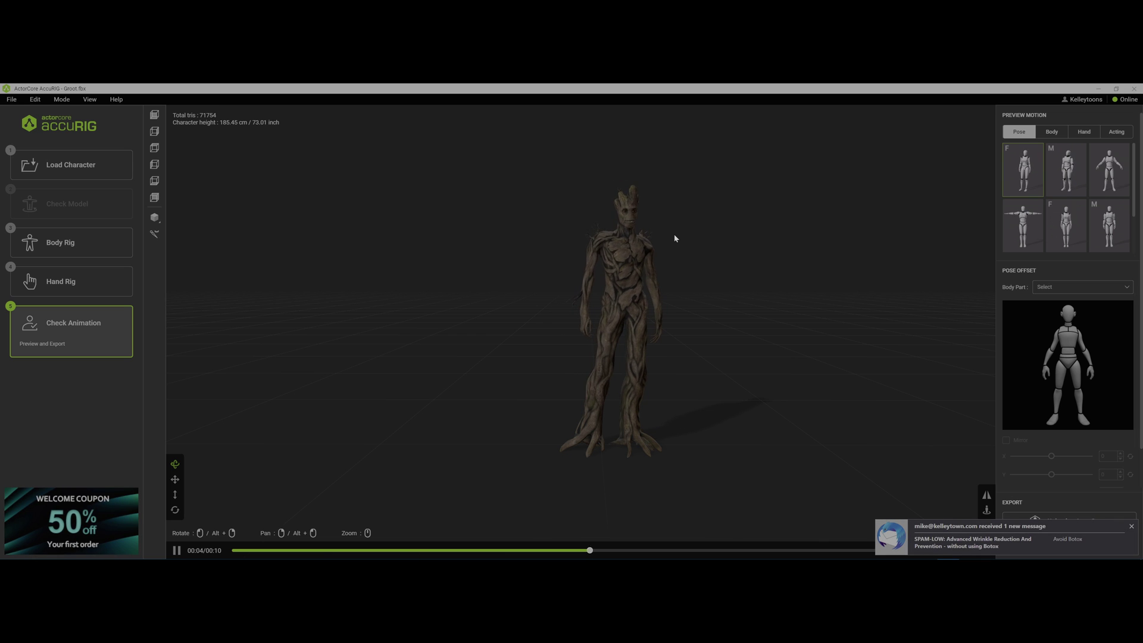
pyautogui.click(1132, 527)
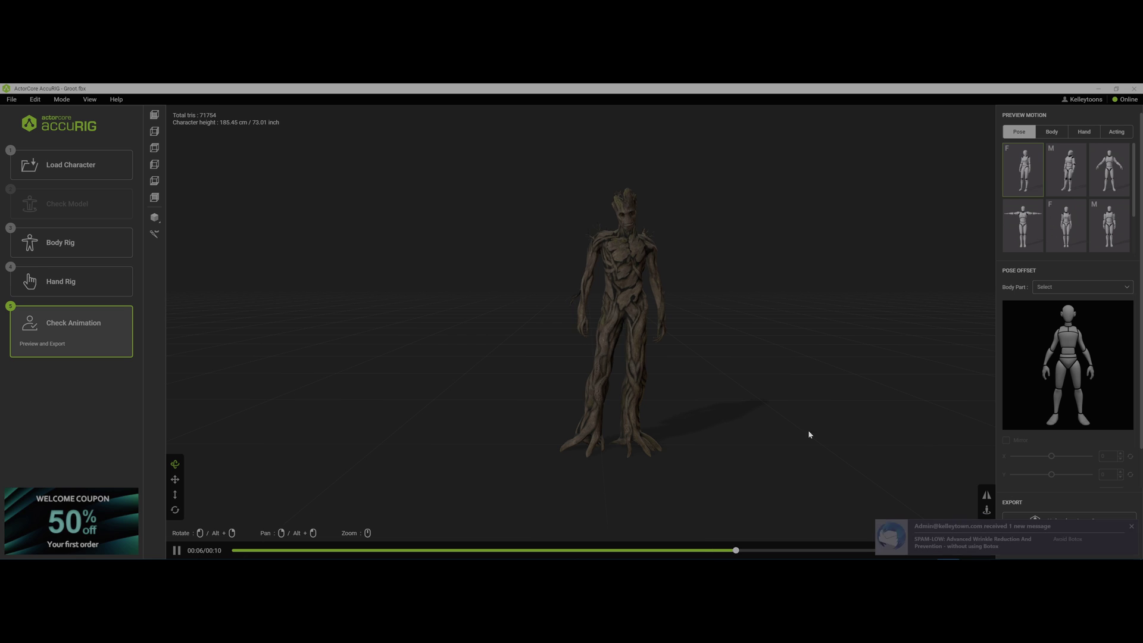
pyautogui.click(1132, 527)
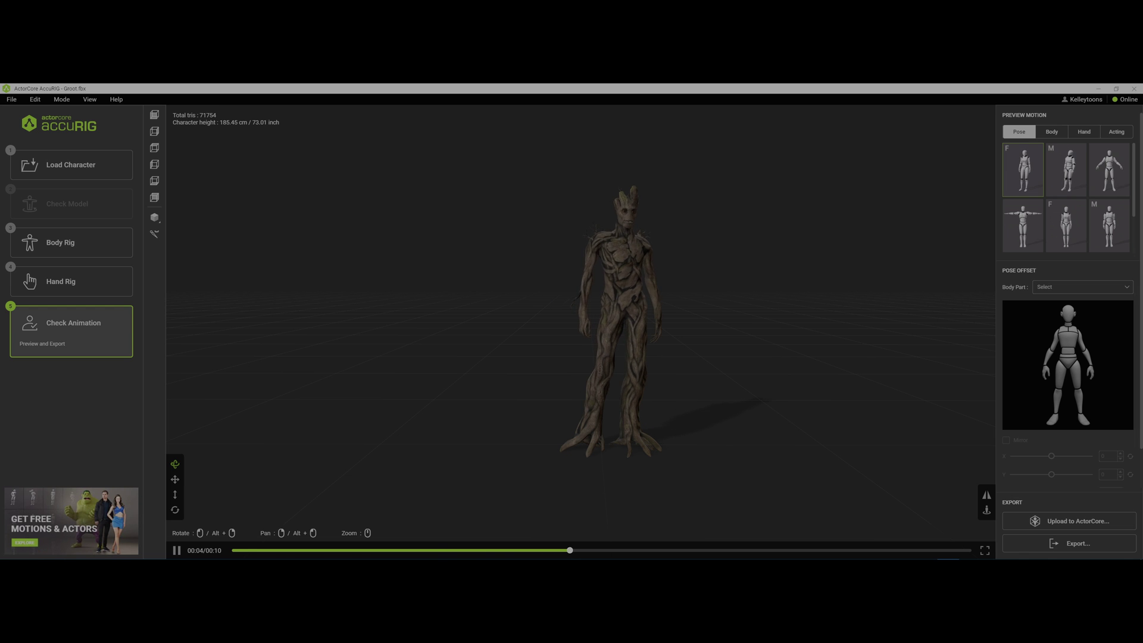
pyautogui.moveTo(241, 557)
pyautogui.click(232, 552)
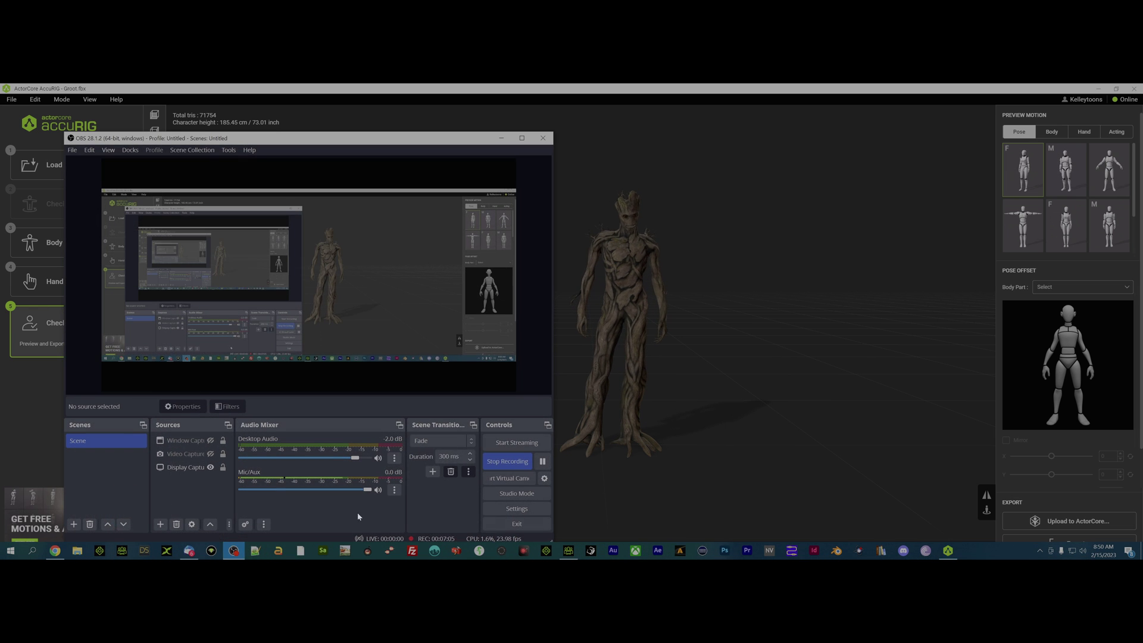